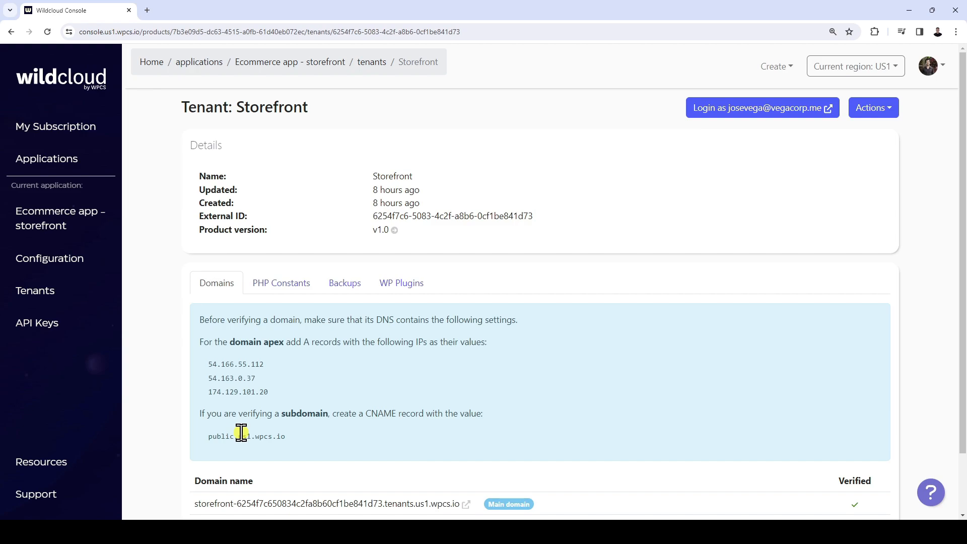
Log in to the Storefront tenant's WordPress admin and open its general settings.
{"action": "left_click", "coordinate": [750, 110]}
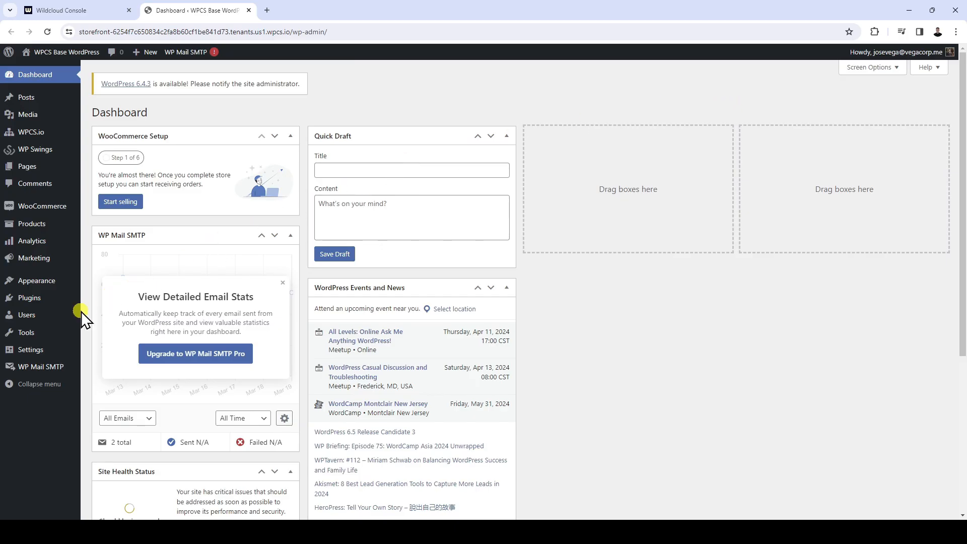
{"action": "mouse_move", "coordinate": [34, 351]}
{"action": "left_click", "coordinate": [103, 353]}
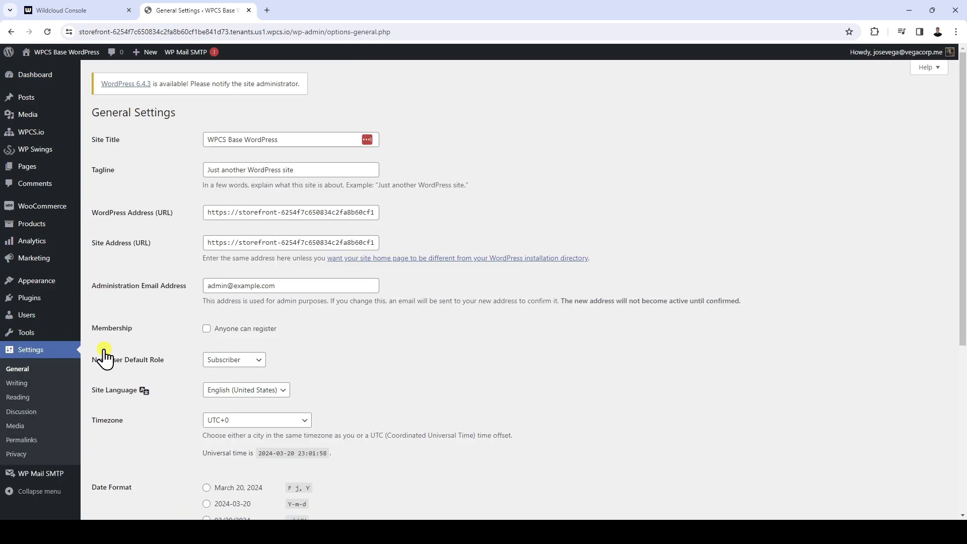
Set the site title to "My ecommerce platform", clear the tagline and save the general settings.
{"action": "left_click", "coordinate": [317, 137]}
{"action": "key", "text": "ctrl+a"}
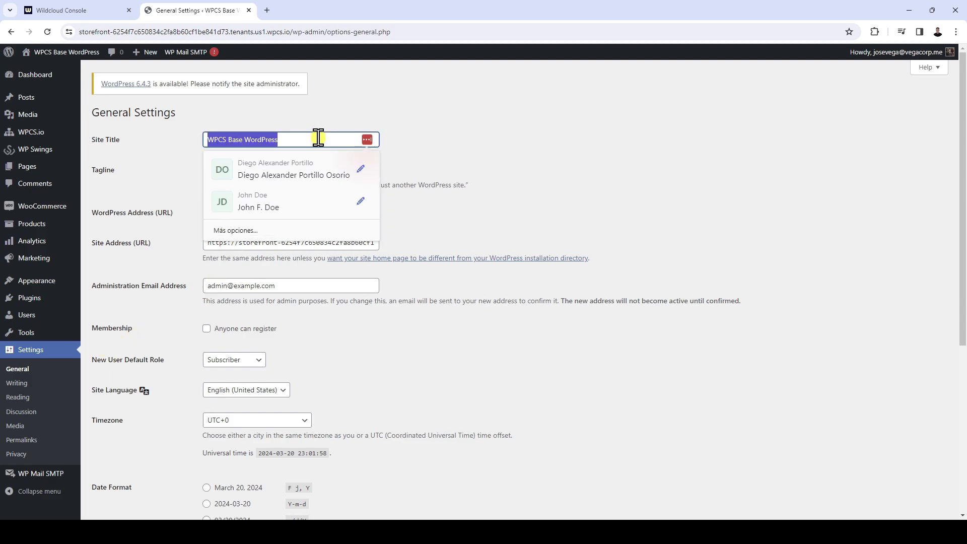
{"action": "type", "text": "My ecommerce platform"}
{"action": "key", "text": "Tab"}
{"action": "key", "text": "BackSpace"}
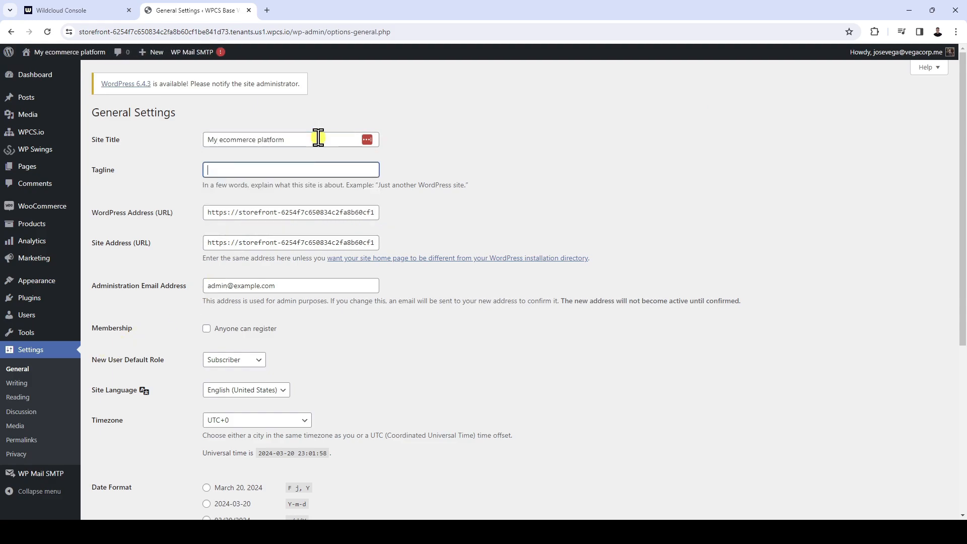
{"action": "scroll", "coordinate": [317, 136], "scroll_direction": "down", "scroll_amount": 5}
{"action": "left_click", "coordinate": [124, 482]}
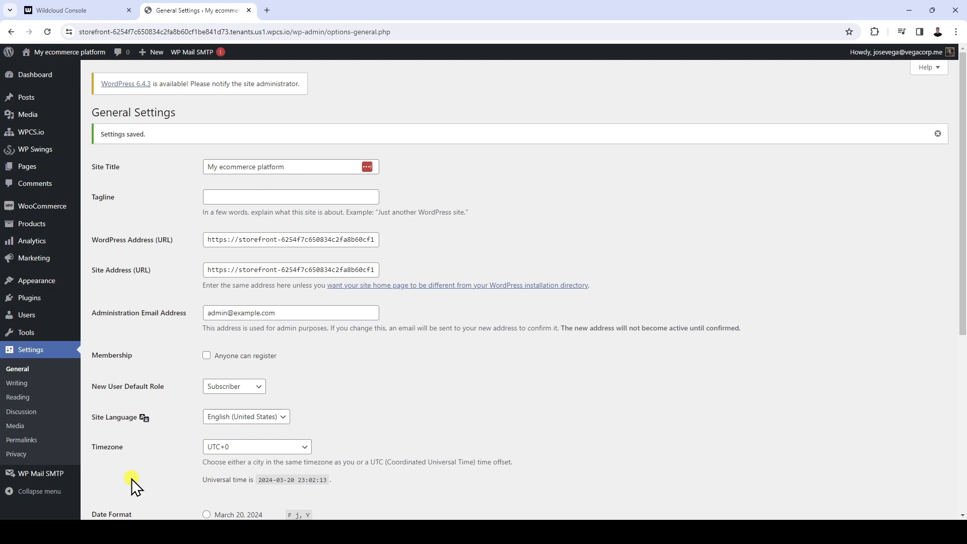
Set the customer user role to shop_manager in the WPCS.io settings and save the change.
{"action": "mouse_move", "coordinate": [43, 131]}
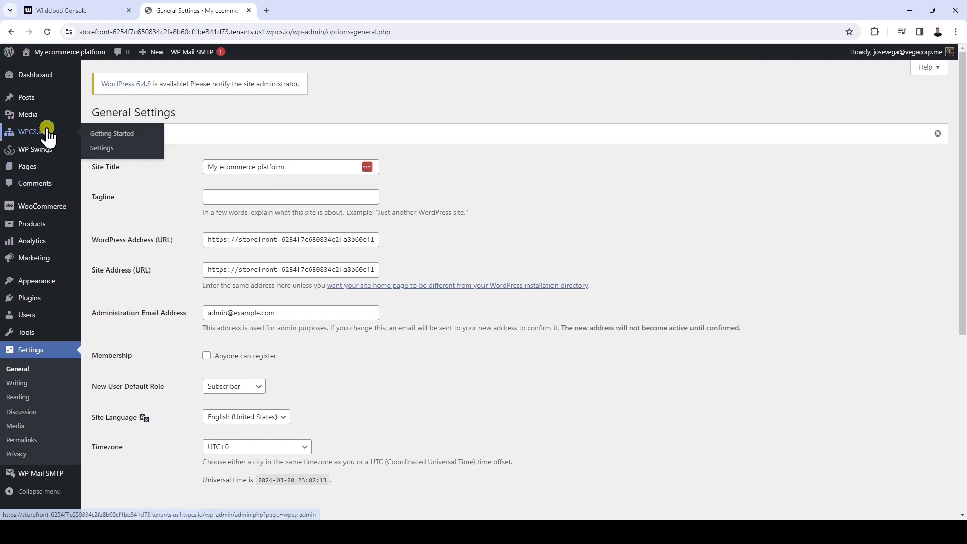
{"action": "left_click", "coordinate": [103, 148]}
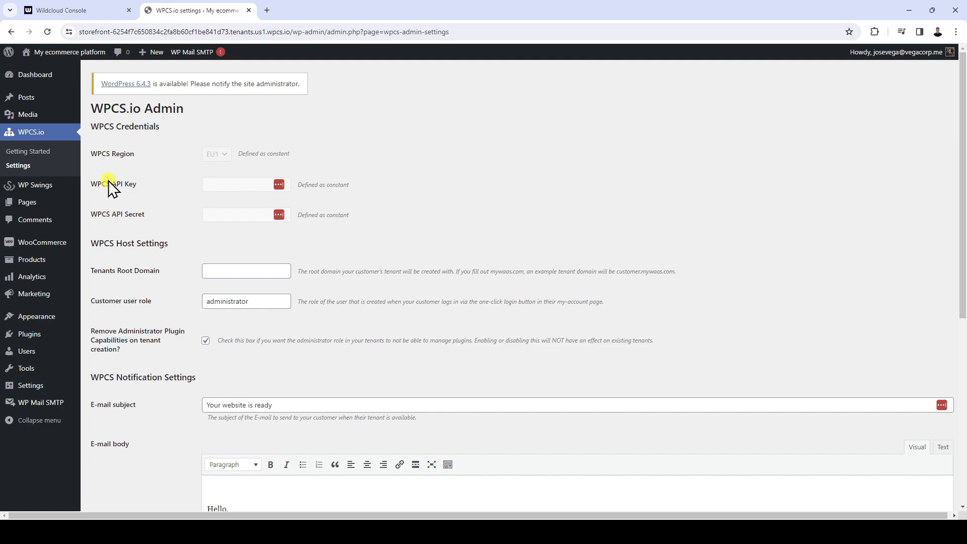
{"action": "left_click_drag", "start_coordinate": [90, 302], "coordinate": [163, 300]}
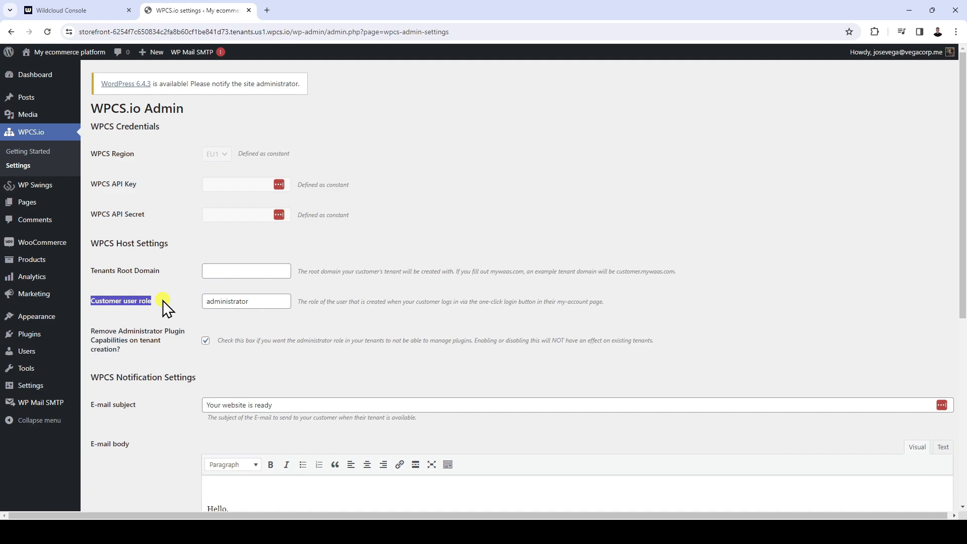
{"action": "left_click_drag", "start_coordinate": [270, 302], "coordinate": [195, 305]}
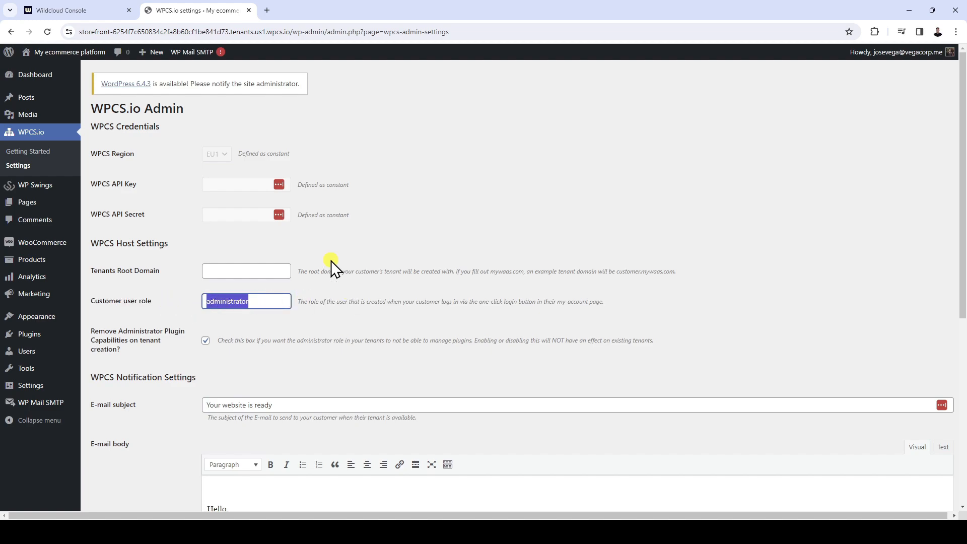
{"action": "type", "text": "shop_manager"}
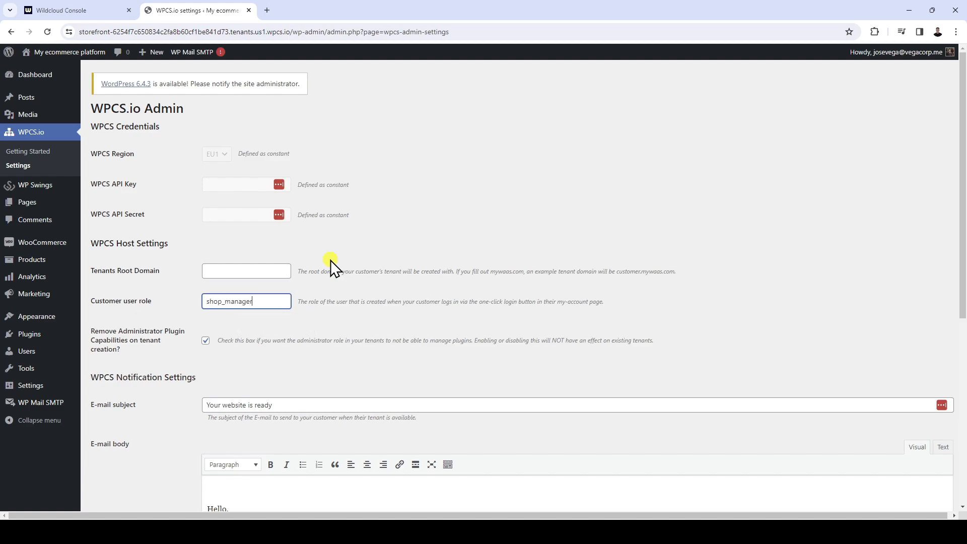
{"action": "scroll", "coordinate": [330, 260], "scroll_direction": "down", "scroll_amount": 6}
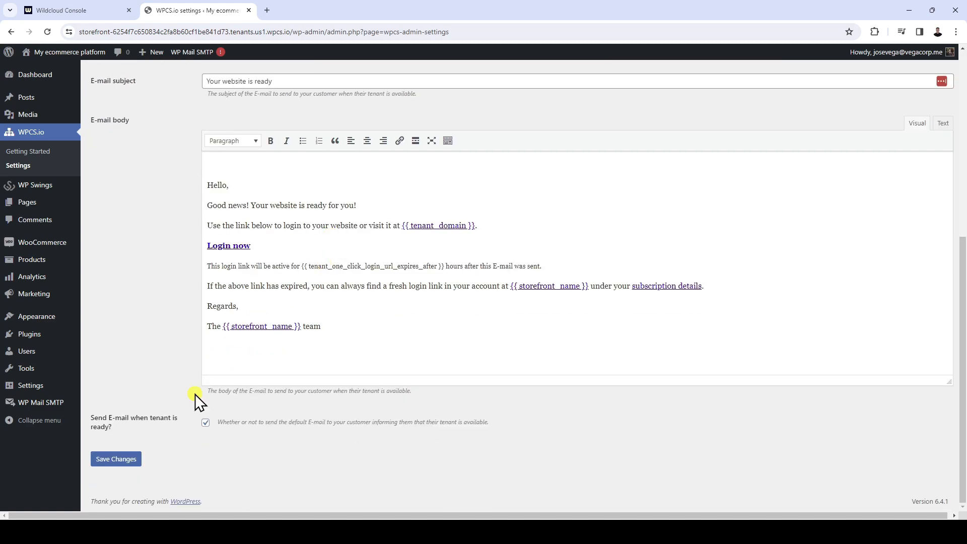
{"action": "left_click", "coordinate": [115, 459]}
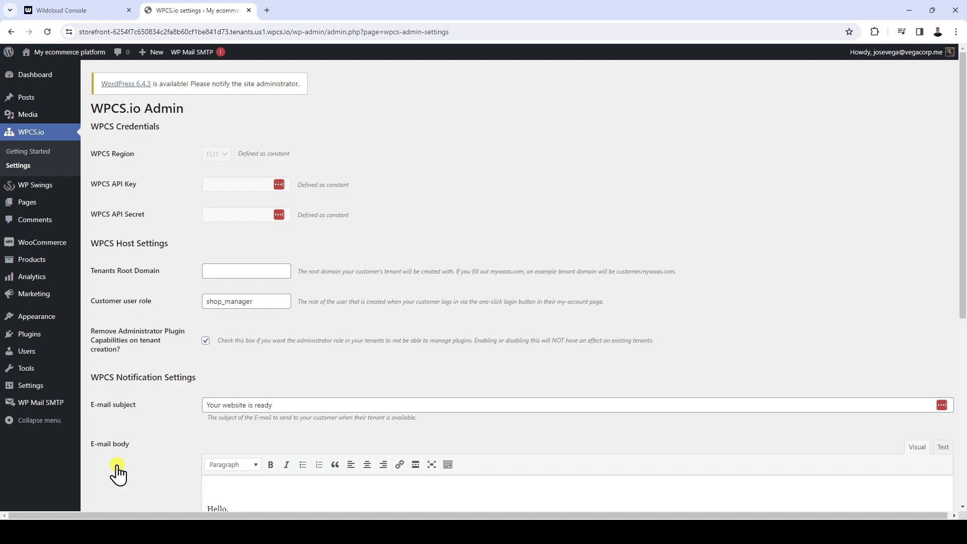
Complete the Subscriptions For WooCommerce setup with its default options, and enable and save PayPal Standard in its general settings.
{"action": "left_click", "coordinate": [55, 187]}
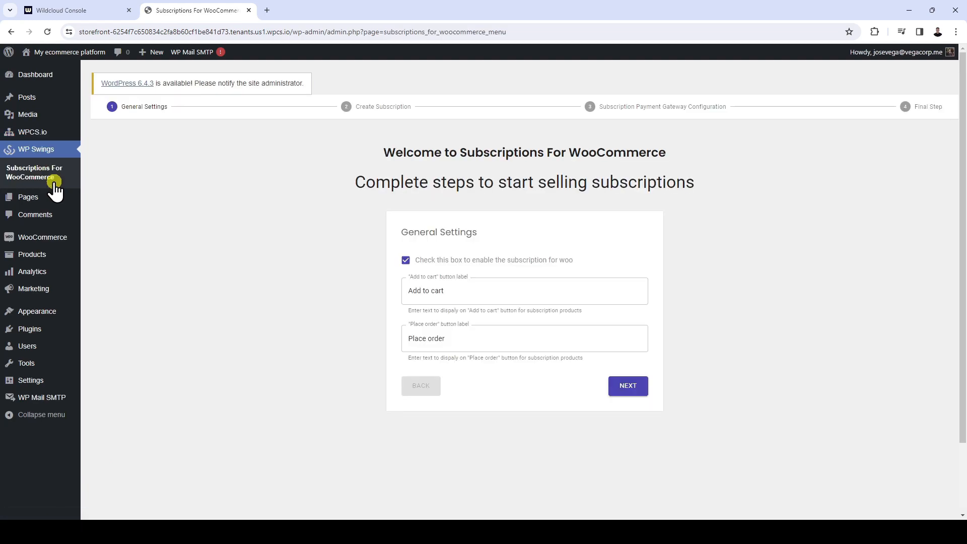
{"action": "left_click", "coordinate": [629, 387]}
{"action": "scroll", "coordinate": [633, 393], "scroll_direction": "down", "scroll_amount": 2}
{"action": "left_click", "coordinate": [630, 422]}
{"action": "scroll", "coordinate": [633, 426], "scroll_direction": "down", "scroll_amount": 3}
{"action": "left_click", "coordinate": [629, 450]}
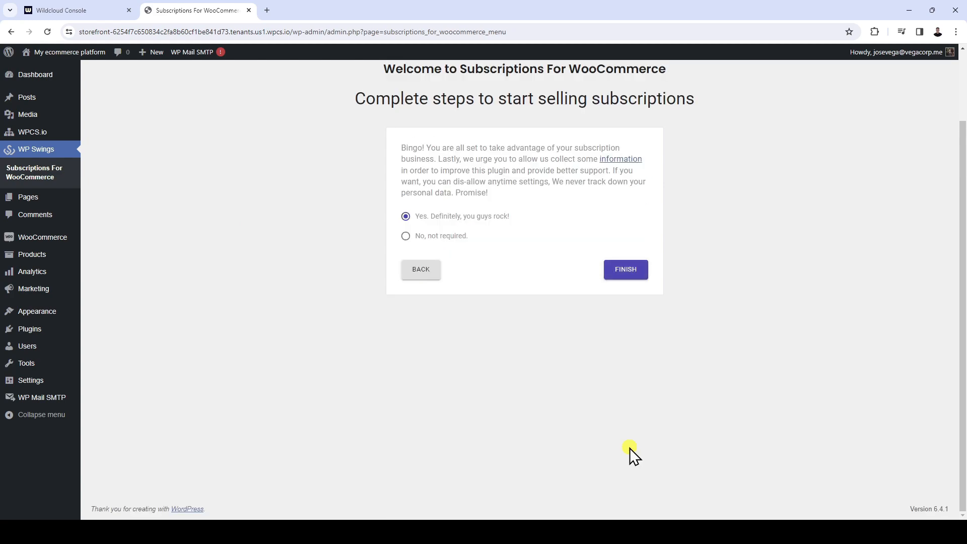
{"action": "left_click", "coordinate": [629, 271]}
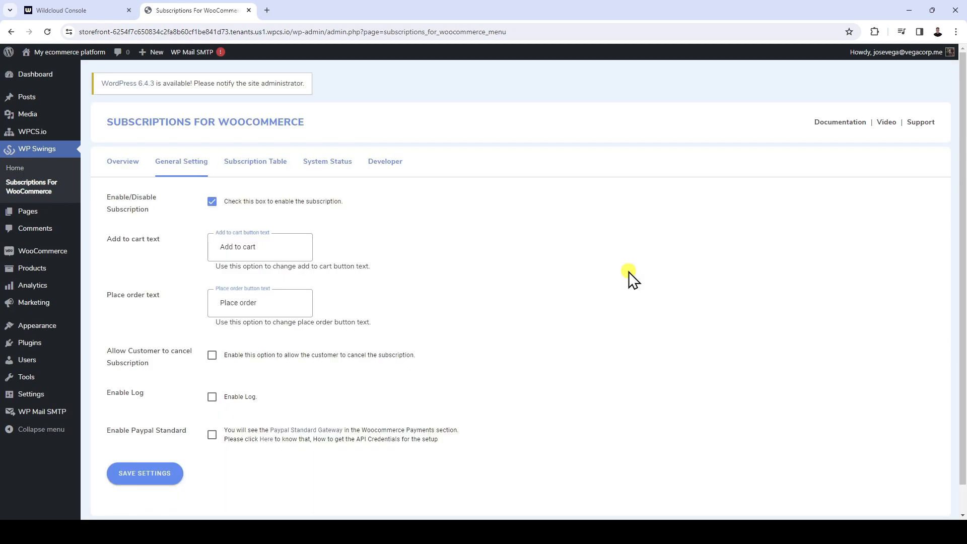
{"action": "left_click", "coordinate": [213, 435]}
{"action": "left_click", "coordinate": [155, 478]}
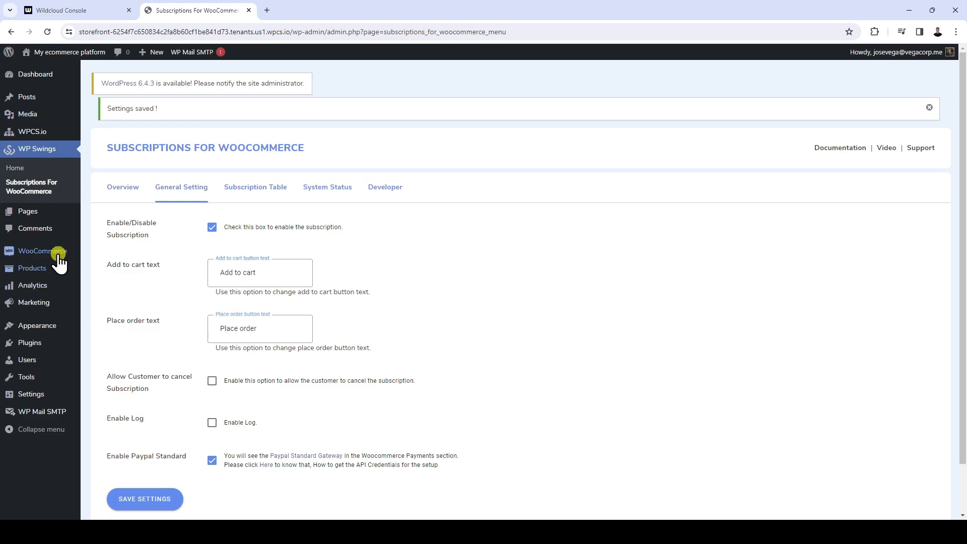
Disable WPS Paypal Payment and enable PayPal Standard among the WooCommerce payment methods.
{"action": "mouse_move", "coordinate": [61, 254]}
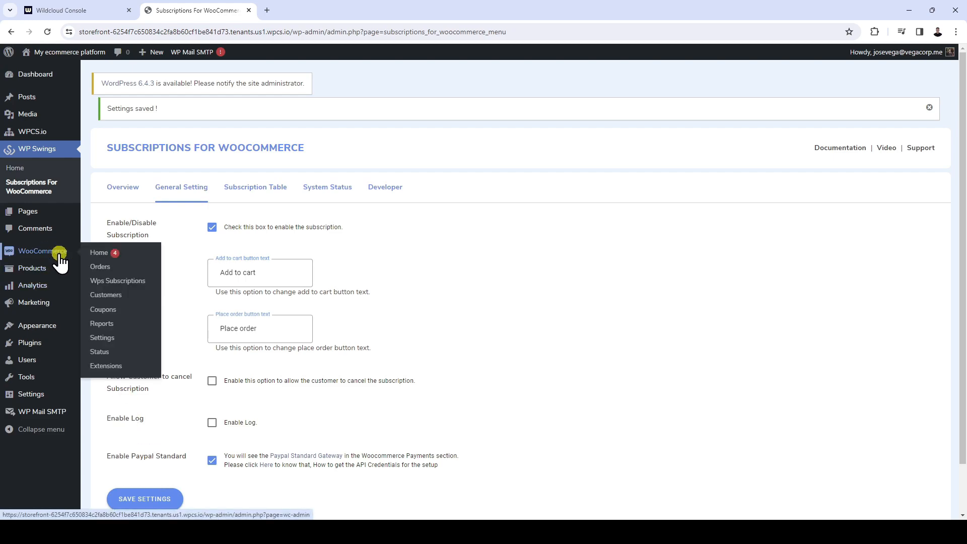
{"action": "left_click", "coordinate": [103, 339]}
{"action": "left_click", "coordinate": [241, 225]}
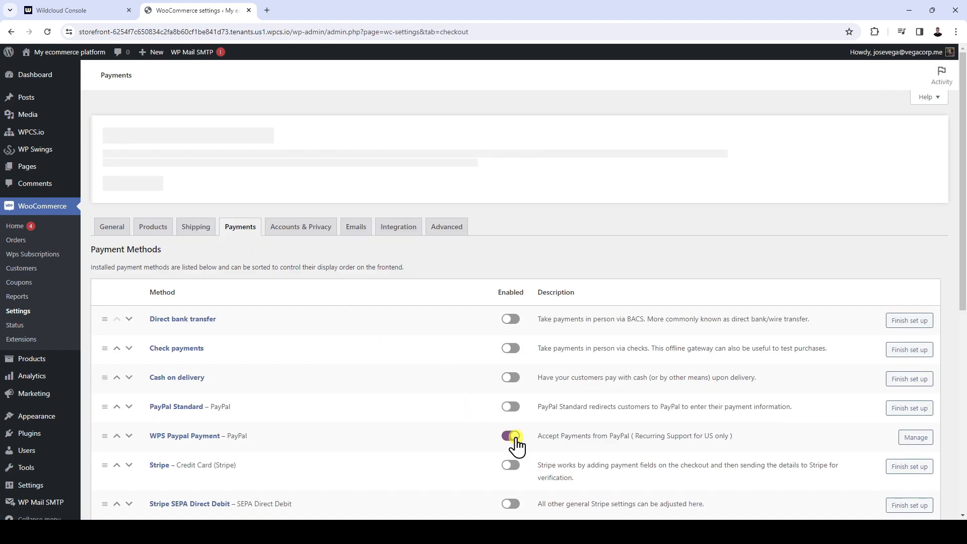
{"action": "left_click", "coordinate": [512, 431]}
{"action": "left_click", "coordinate": [510, 403]}
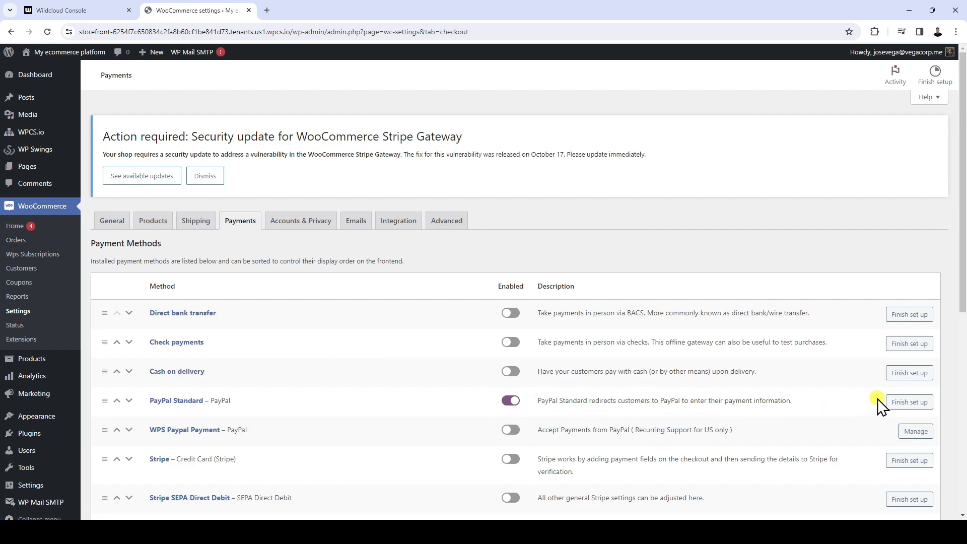
Enable the PayPal sandbox for PayPal Standard, with the sandbox API username, password and signature filled in, and save the settings.
{"action": "left_click", "coordinate": [922, 403]}
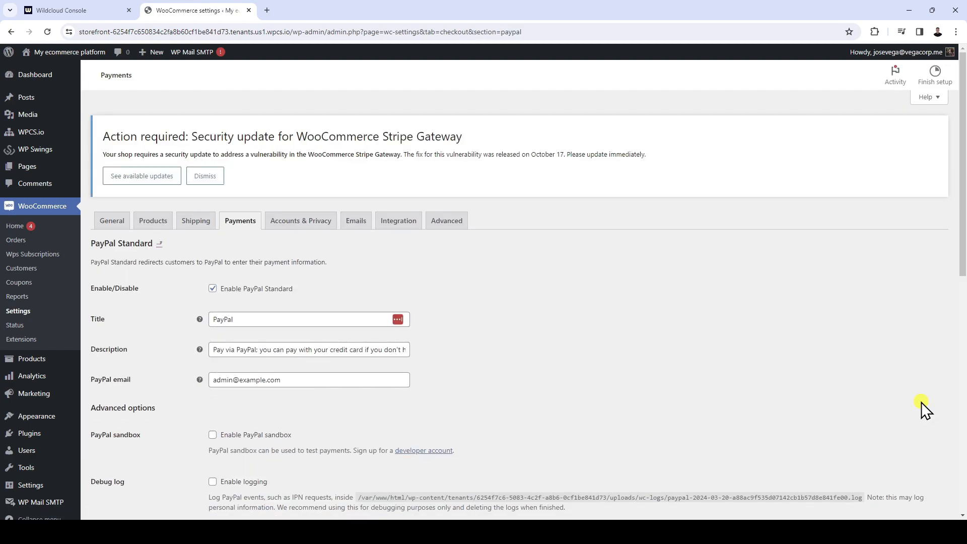
{"action": "left_click", "coordinate": [229, 427]}
{"action": "scroll", "coordinate": [439, 402], "scroll_direction": "down", "scroll_amount": 6}
{"action": "scroll", "coordinate": [440, 400], "scroll_direction": "down", "scroll_amount": 3}
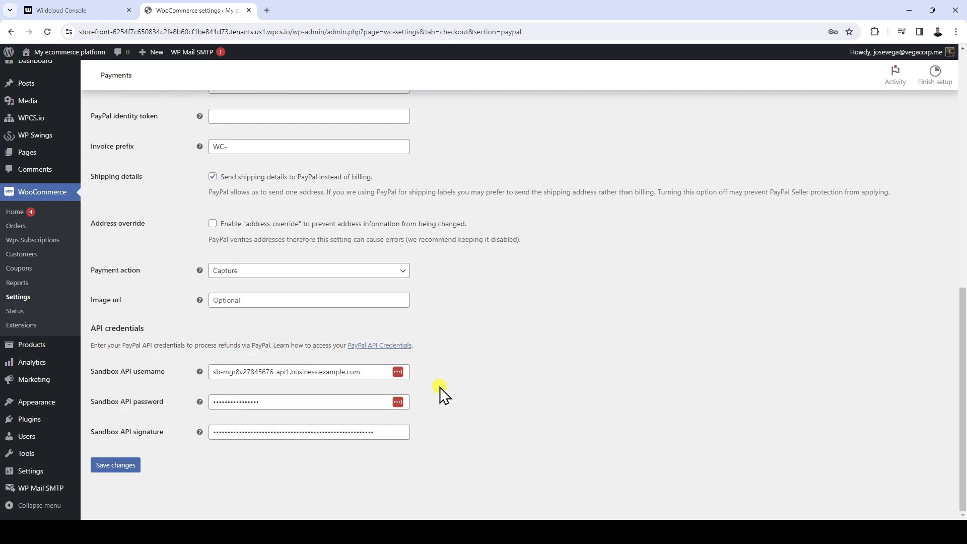
{"action": "left_click", "coordinate": [123, 466]}
{"action": "key", "text": "ctrl+plus"}
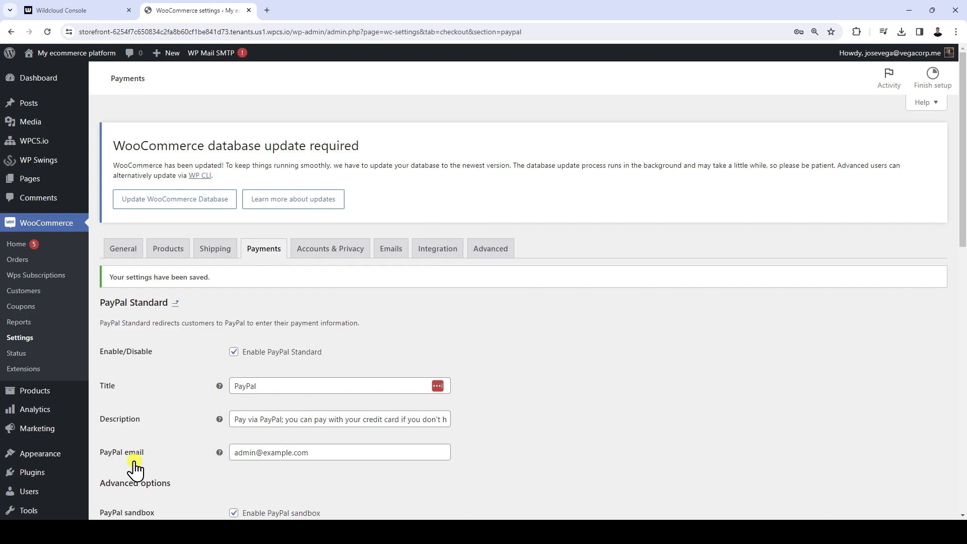
Create a new WooCommerce product named "Plan 1", dismissing the product tutorial.
{"action": "left_click", "coordinate": [41, 392]}
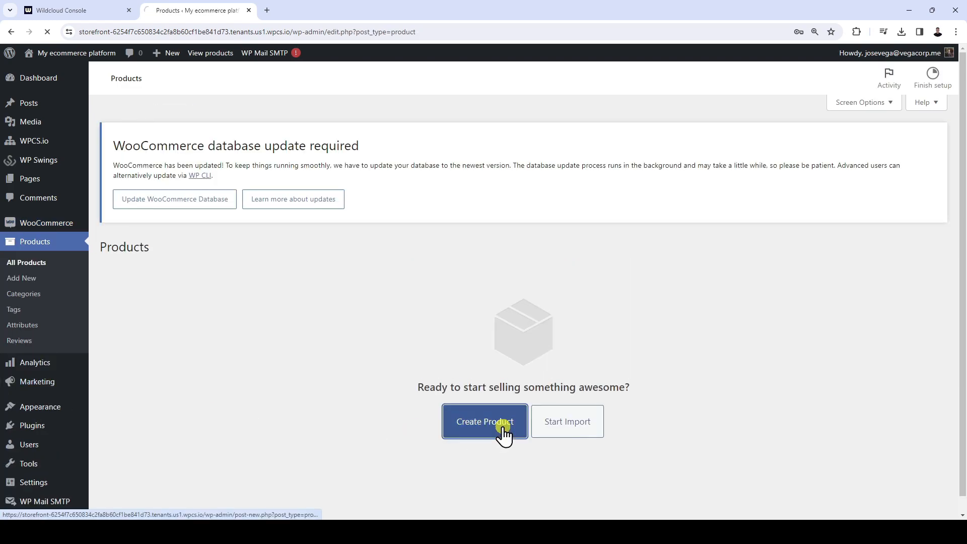
{"action": "left_click", "coordinate": [500, 426]}
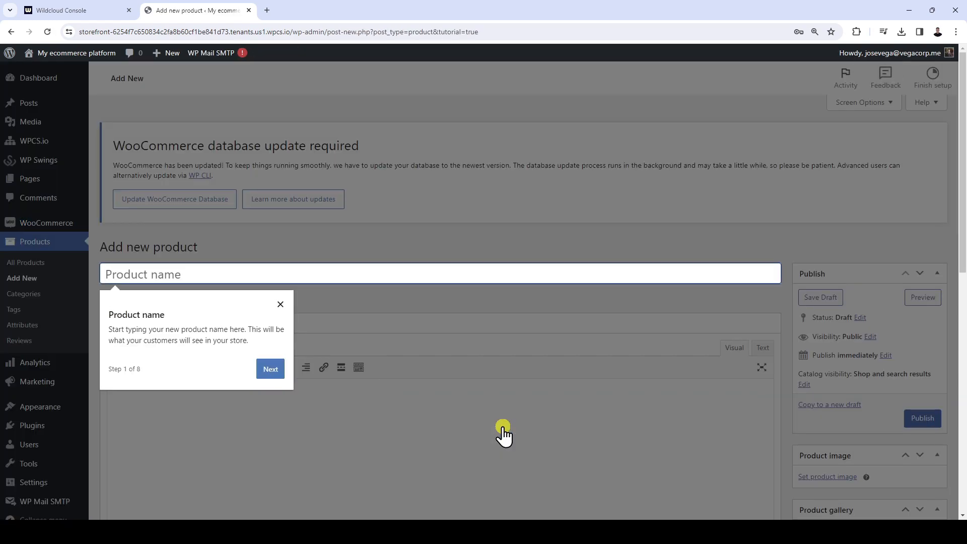
{"action": "left_click", "coordinate": [281, 304]}
{"action": "left_click", "coordinate": [308, 276]}
{"action": "type", "text": "Plan 1"}
Enter "This is my plan." as both the product description and the product short description.
{"action": "scroll", "coordinate": [352, 292], "scroll_direction": "down", "scroll_amount": 3}
{"action": "left_click", "coordinate": [386, 292]}
{"action": "type", "text": "This is my plan."}
{"action": "scroll", "coordinate": [385, 322], "scroll_direction": "down", "scroll_amount": 7}
{"action": "left_click", "coordinate": [364, 385]}
{"action": "type", "text": "This is my plan."}
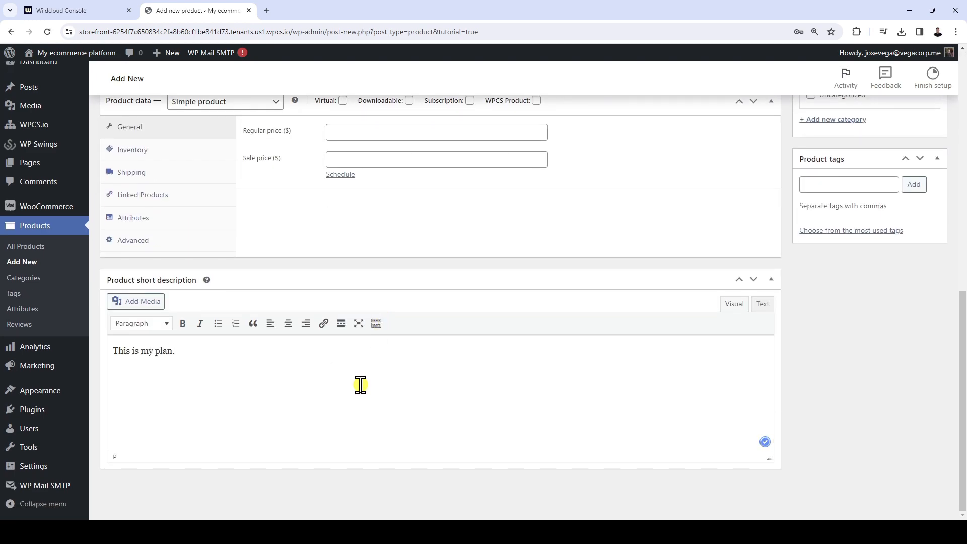
Mark the product as both a Subscription and a WPCS Product.
{"action": "scroll", "coordinate": [362, 384], "scroll_direction": "up", "scroll_amount": 4}
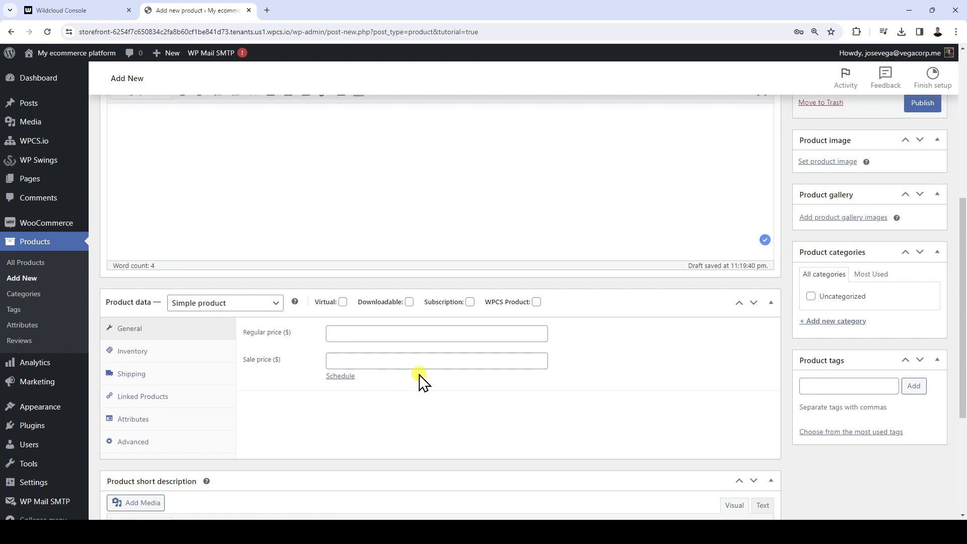
{"action": "left_click", "coordinate": [470, 302]}
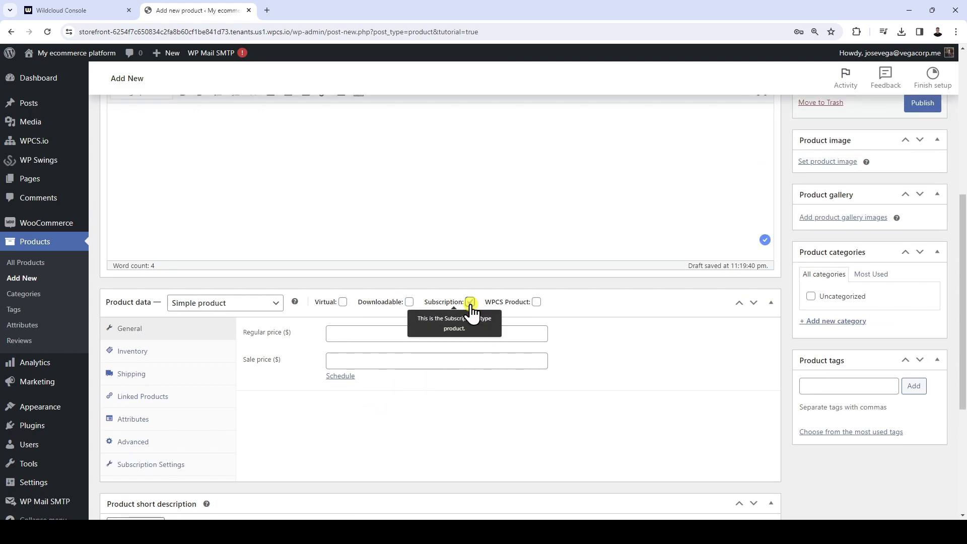
{"action": "left_click", "coordinate": [536, 302]}
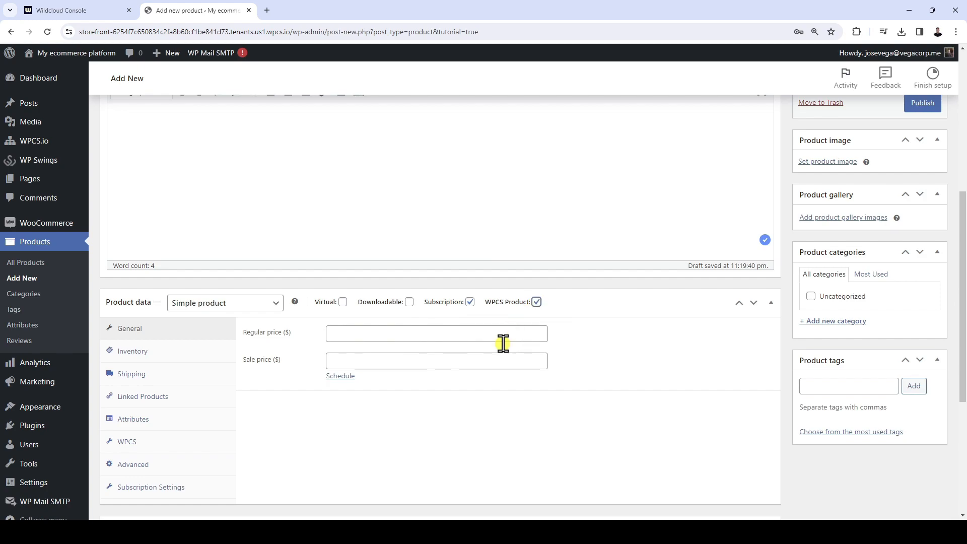
Set the product's WPCS role to Plan 1 and its tenant snapshot groupname to Templates.
{"action": "left_click", "coordinate": [162, 446]}
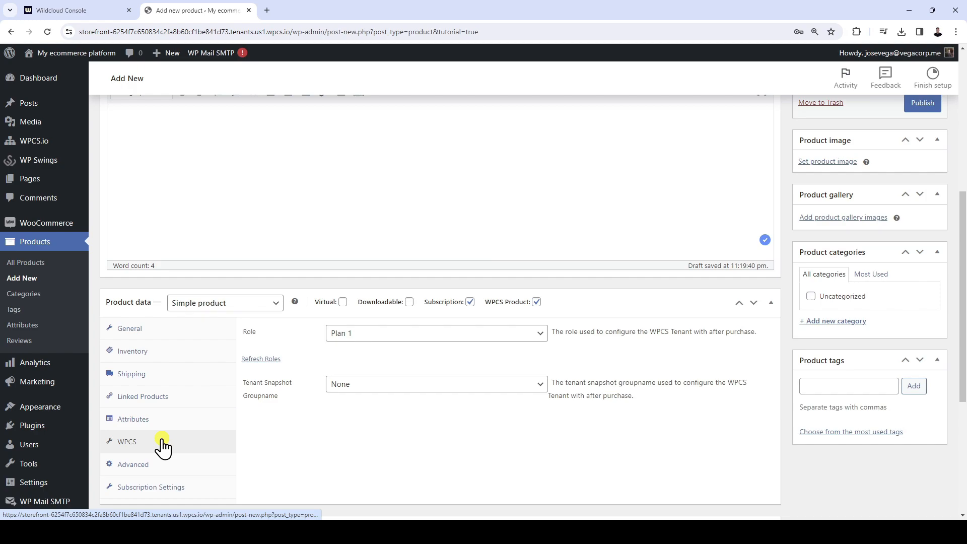
{"action": "left_click", "coordinate": [401, 333]}
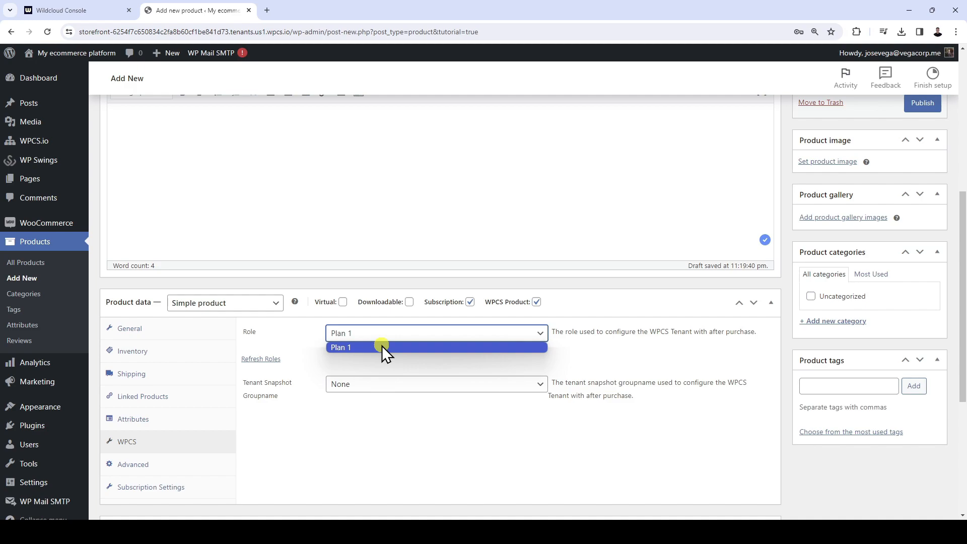
{"action": "left_click", "coordinate": [382, 347]}
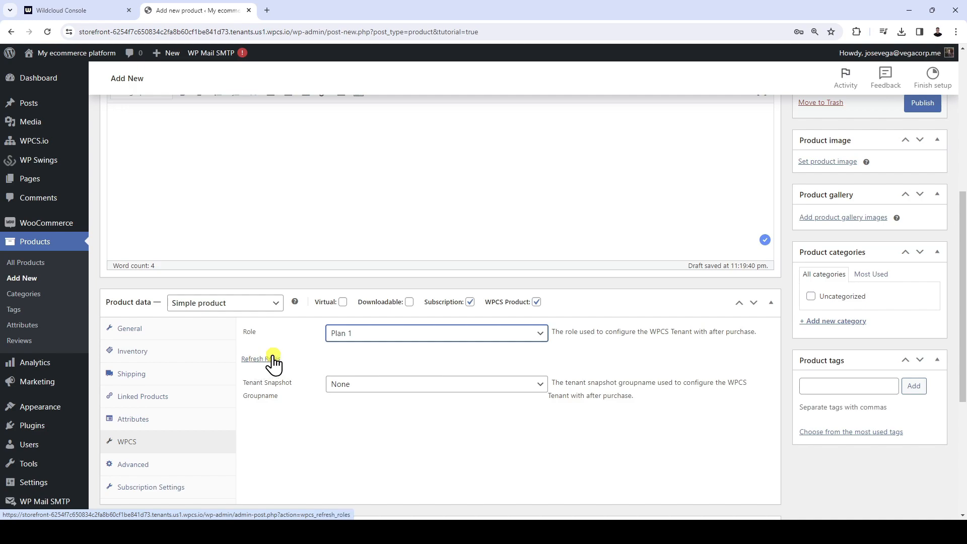
{"action": "left_click", "coordinate": [399, 388]}
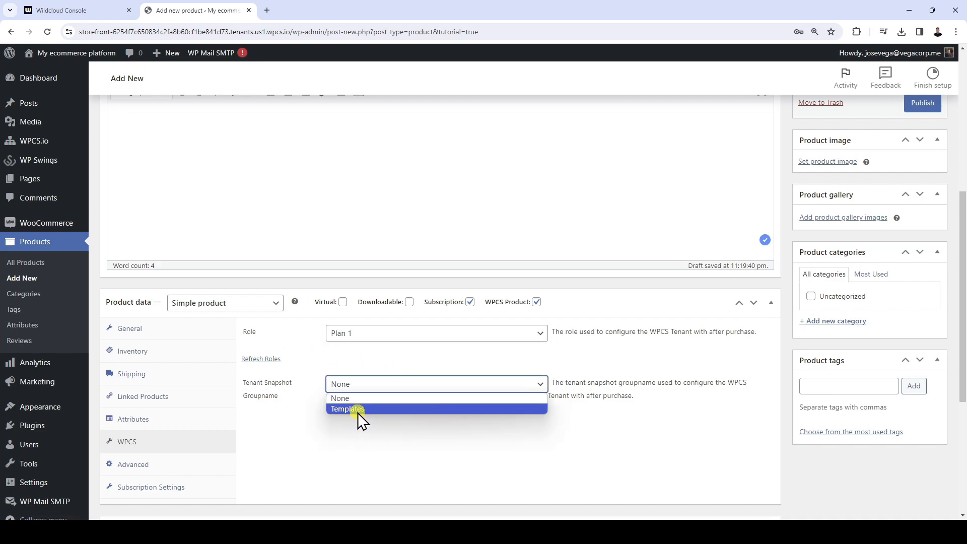
{"action": "left_click", "coordinate": [401, 410]}
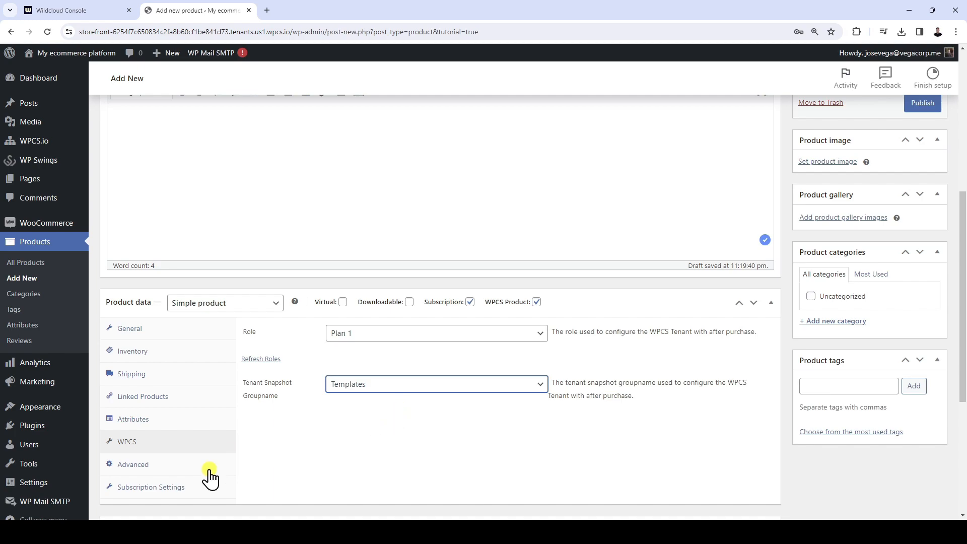
Set the product's subscription interval unit to Years, for one subscription period per year.
{"action": "left_click", "coordinate": [169, 490]}
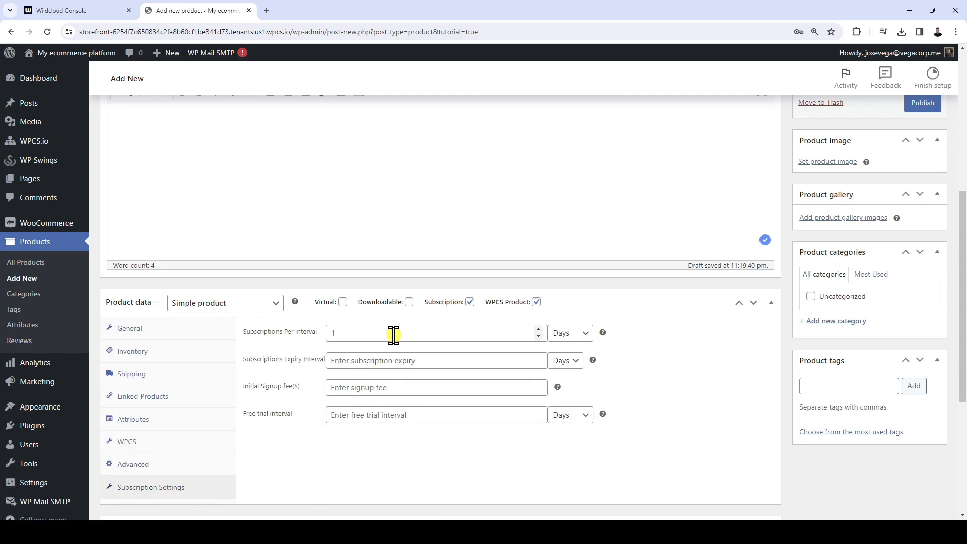
{"action": "left_click", "coordinate": [577, 333]}
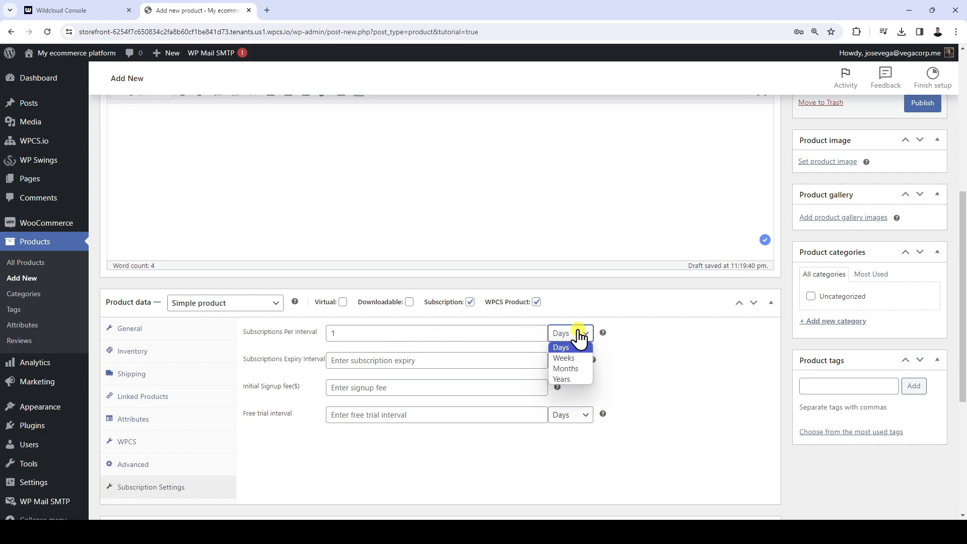
{"action": "left_click", "coordinate": [565, 379]}
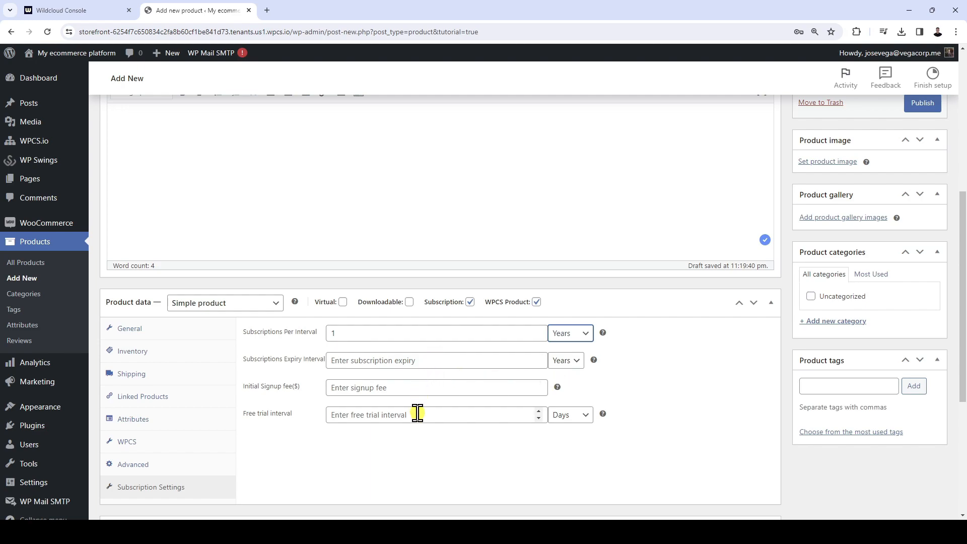
Set the product's regular price to $10.
{"action": "left_click", "coordinate": [157, 333]}
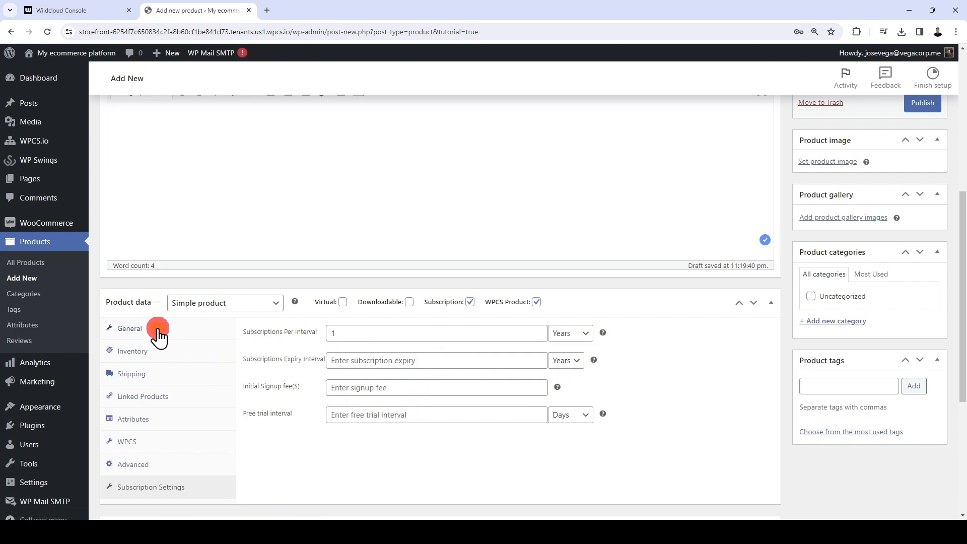
{"action": "left_click", "coordinate": [358, 334]}
{"action": "type", "text": "10"}
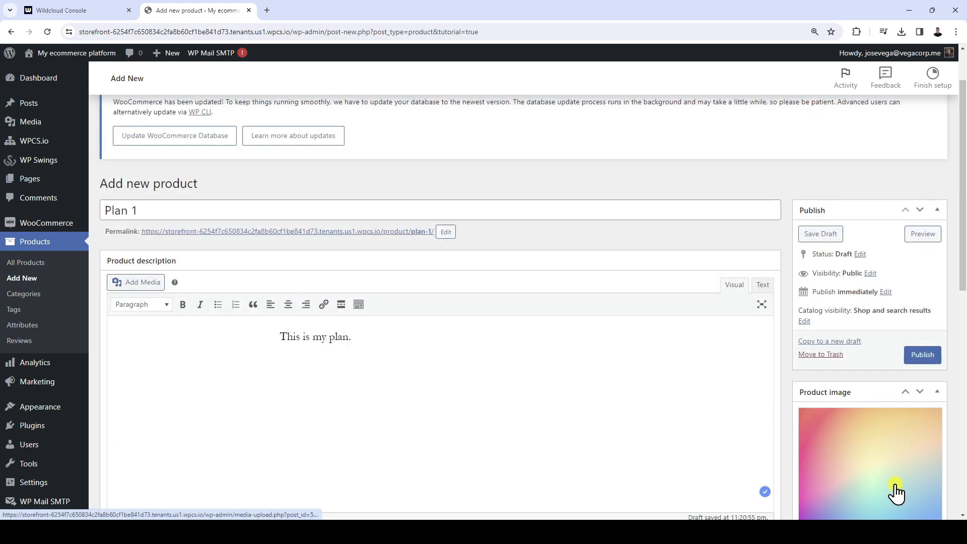
Preview the Plan 1 product page and publish the product.
{"action": "left_click", "coordinate": [923, 234]}
{"action": "scroll", "coordinate": [924, 234], "scroll_direction": "down", "scroll_amount": 5}
{"action": "scroll", "coordinate": [923, 235], "scroll_direction": "up", "scroll_amount": 5}
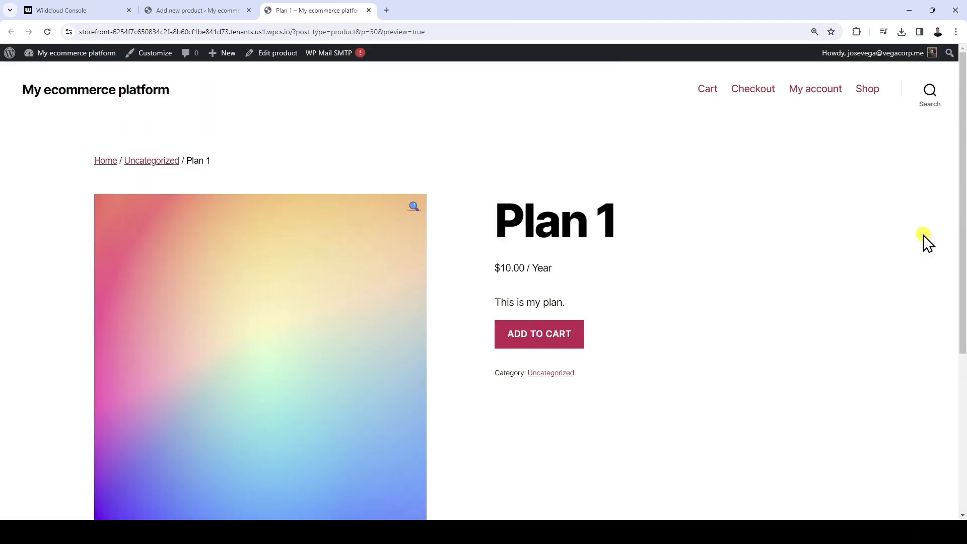
{"action": "left_click", "coordinate": [224, 11]}
{"action": "left_click", "coordinate": [928, 358]}
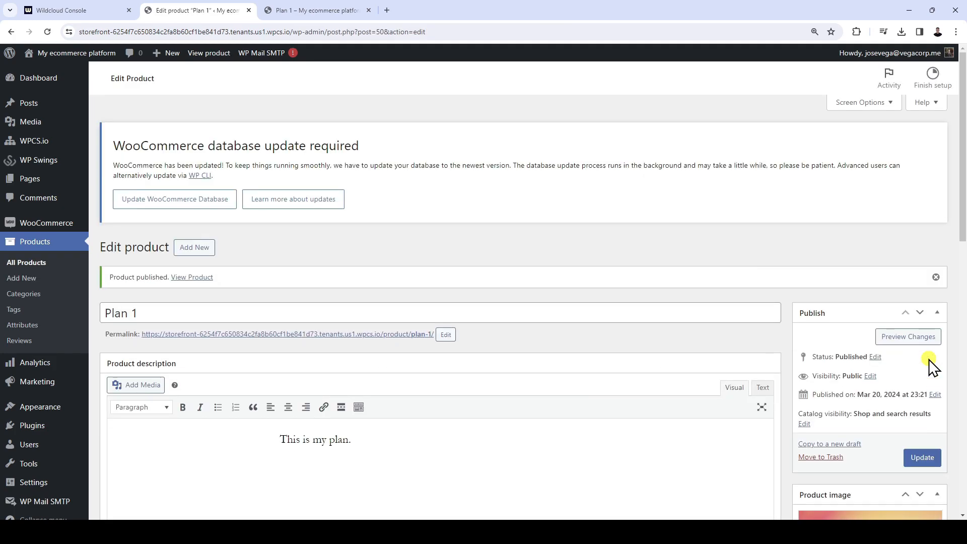